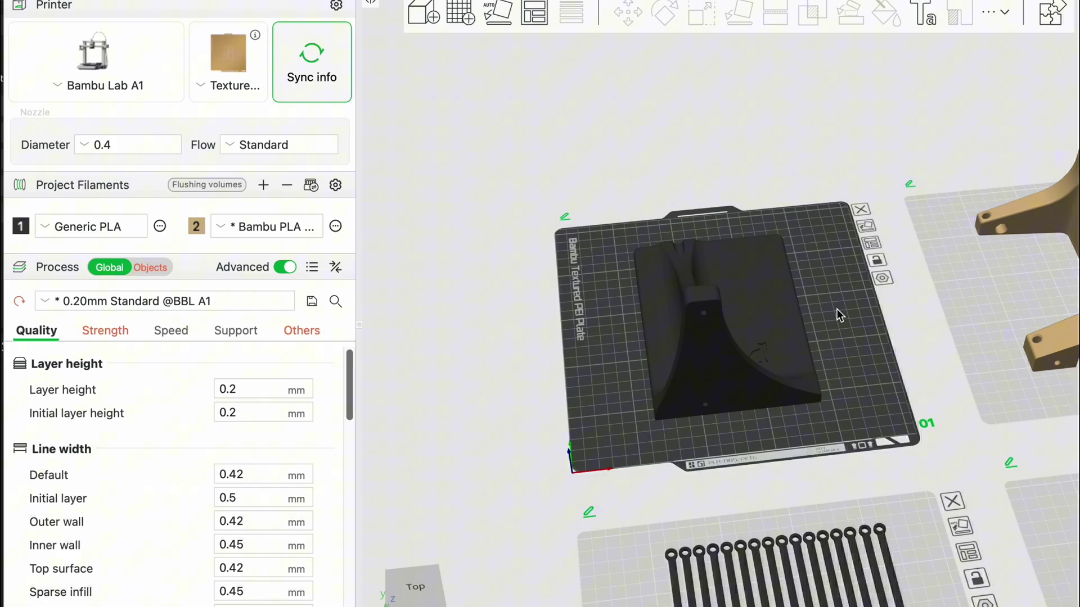
Slice the cat wall-step plate with Generic PLA, giving 232.37 g filament and 6h23m total time.
scroll(811, 318, up, 3)
drag(894, 341, 928, 419)
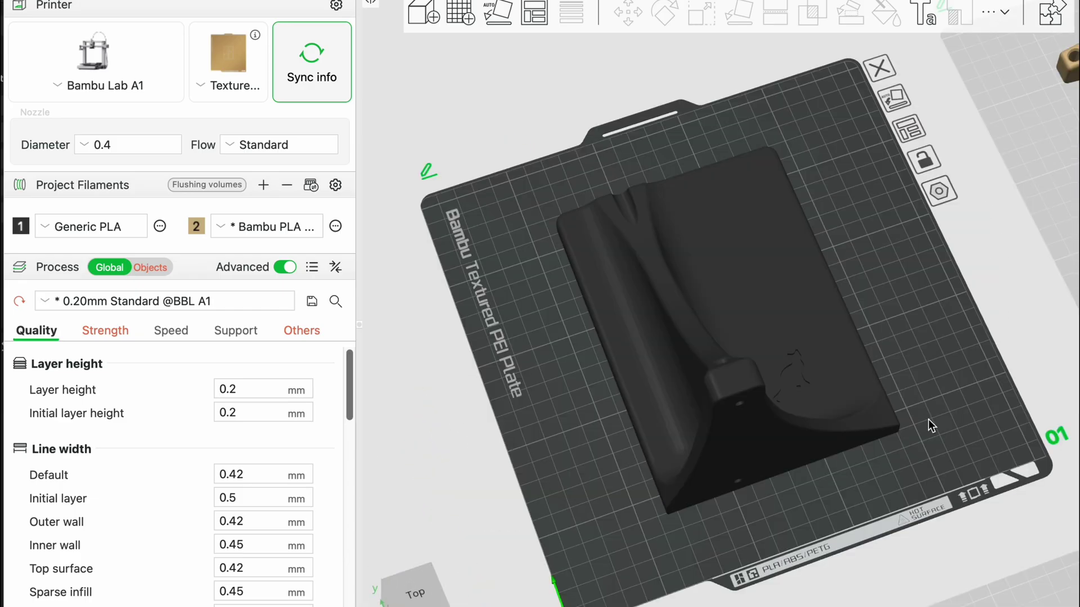
key(ctrl+r)
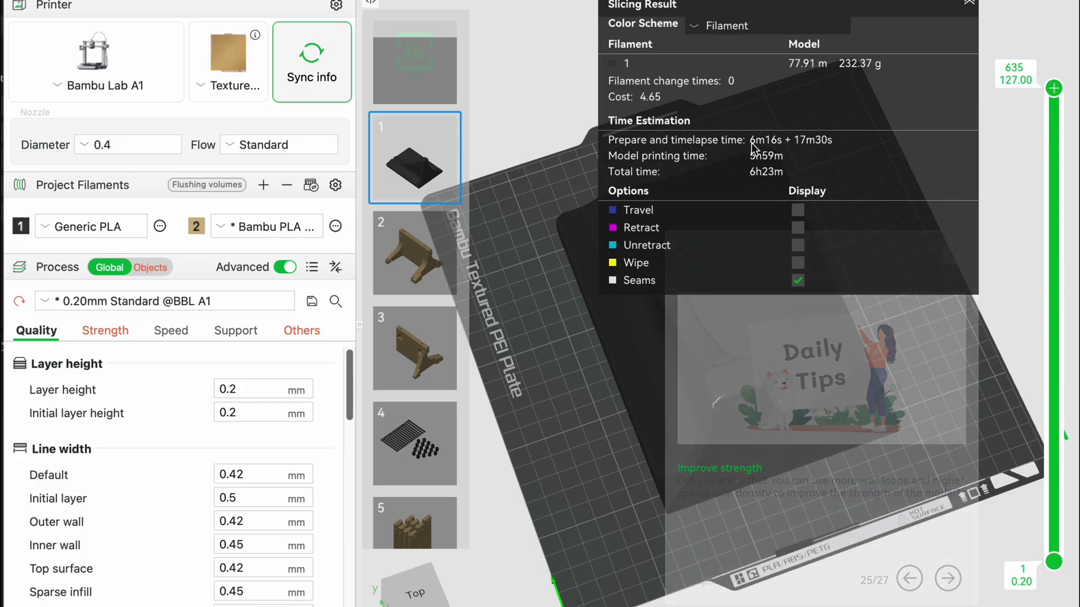
Collapse the Slicing Result summary so the sliced cat model is fully visible.
click(971, 4)
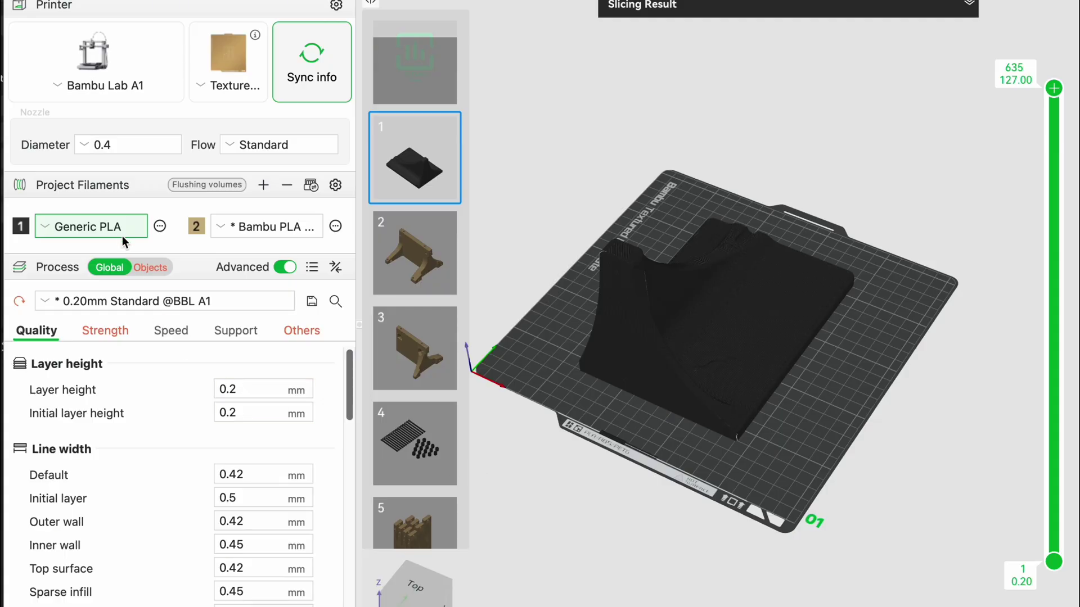
Switch filament 1 to Generic PLA High Speed and re-slice, reaching 4h59m model and 5h23m total time.
click(112, 221)
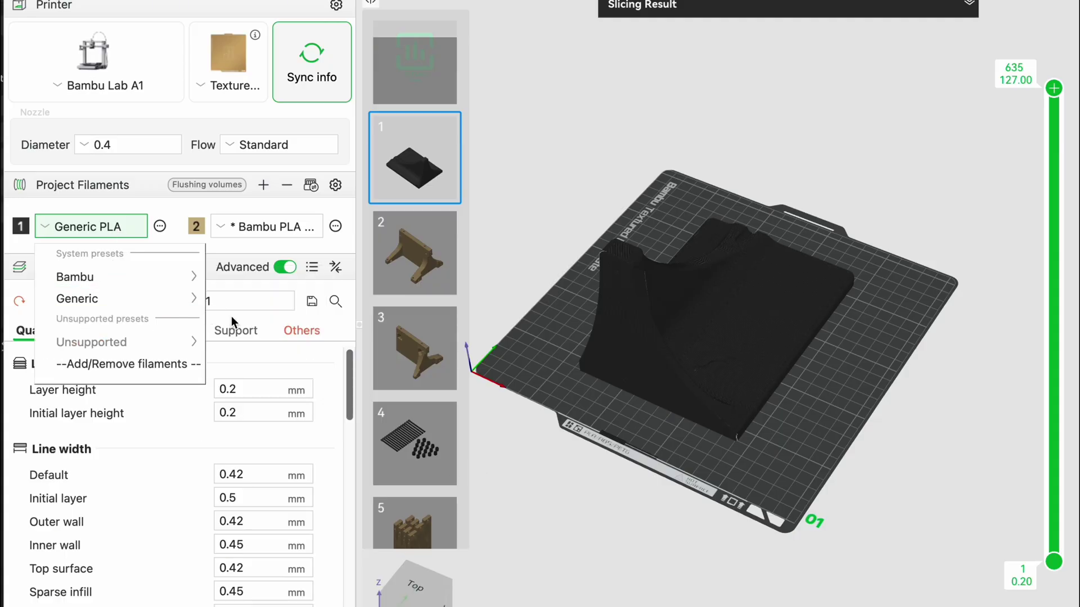
mouse_move(180, 298)
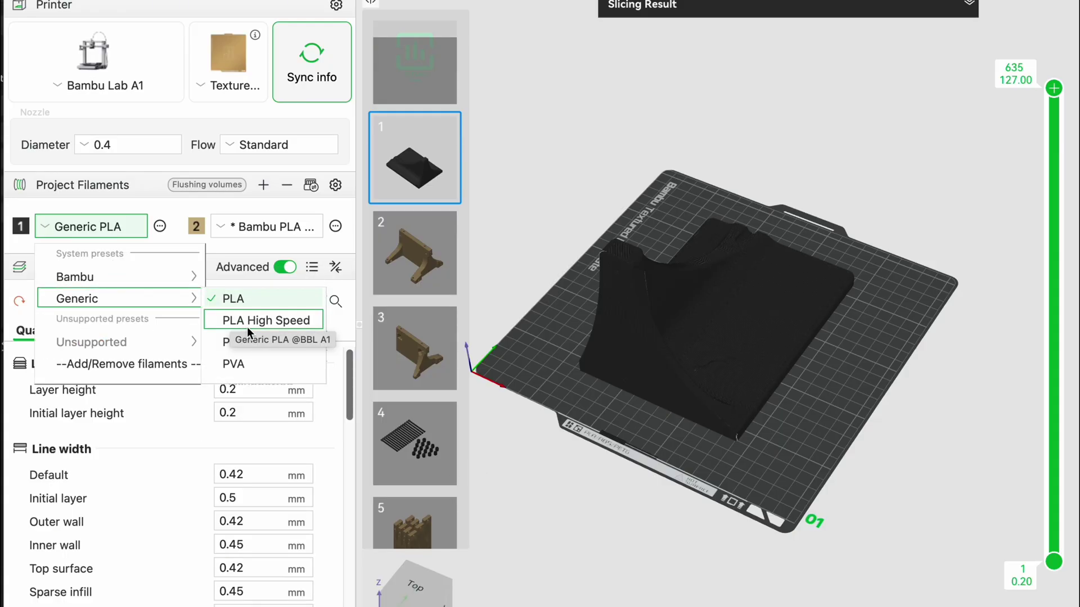
click(247, 323)
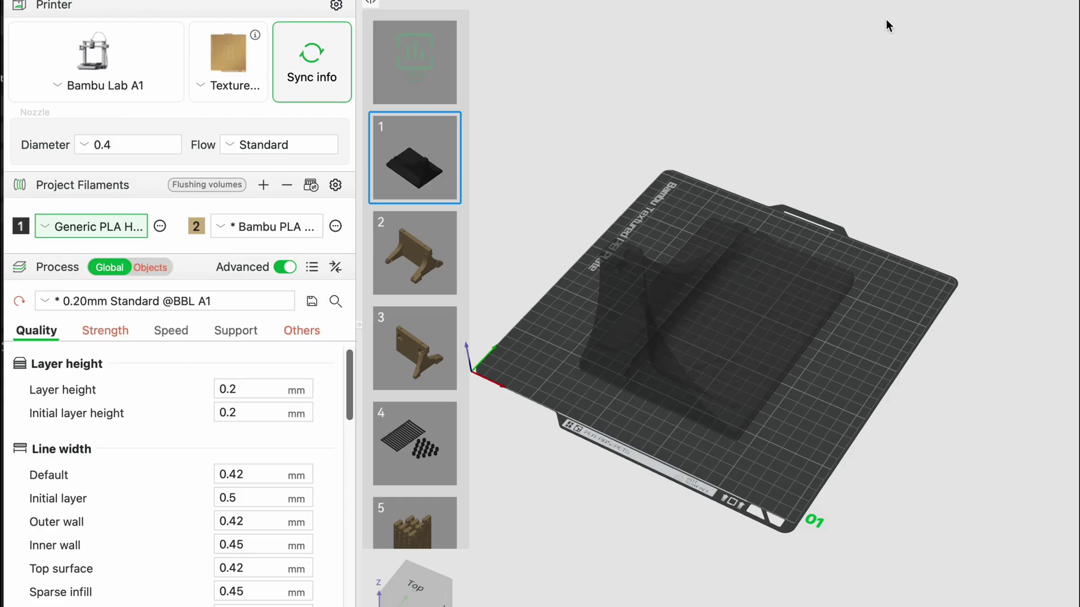
key(ctrl+r)
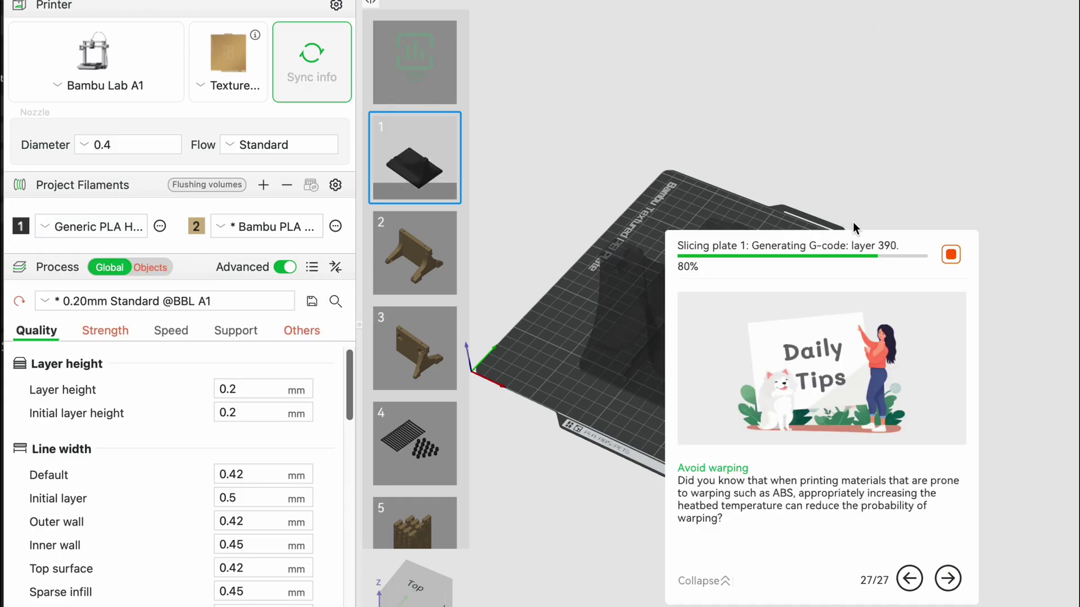
click(951, 256)
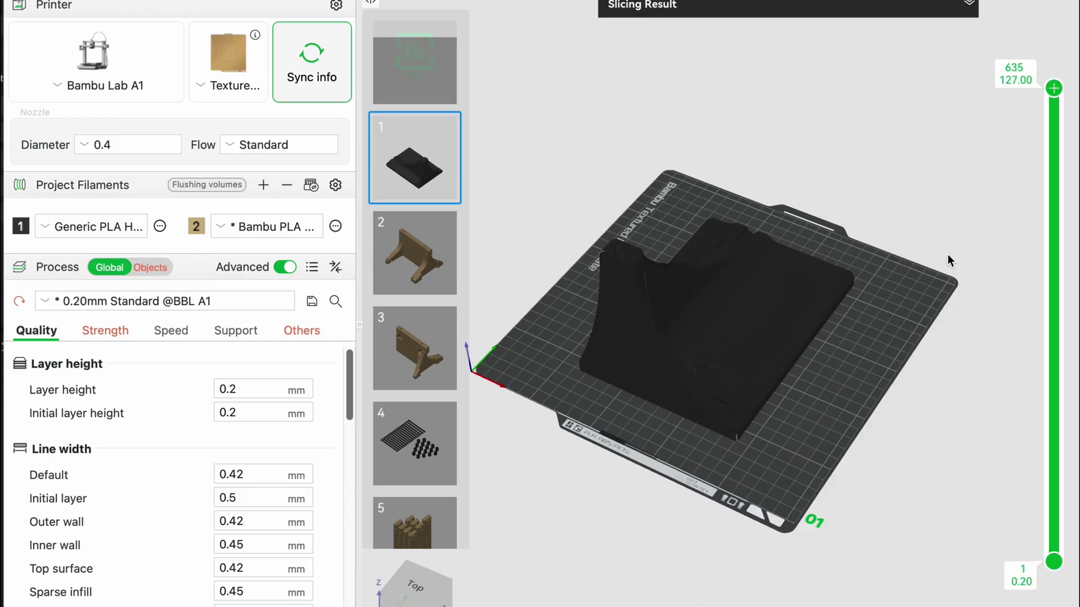
click(968, 5)
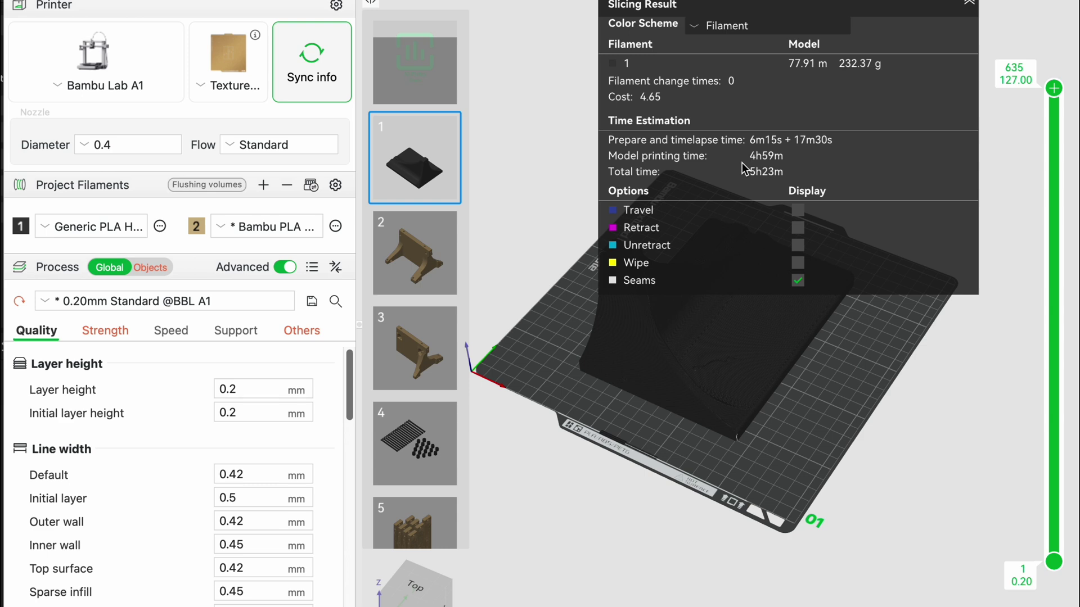
Orbit the sliced cat preview to a different angle.
drag(853, 386, 772, 425)
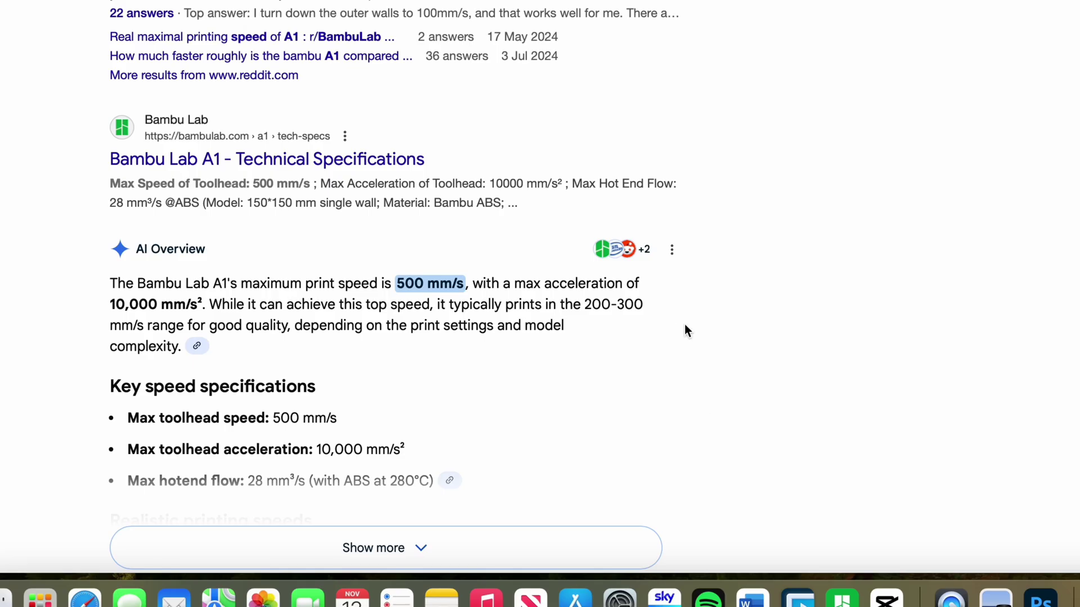
Scroll the AliExpress JAYO PLA Plus listing to review its speed and temperature chart.
scroll(684, 324, down, 2)
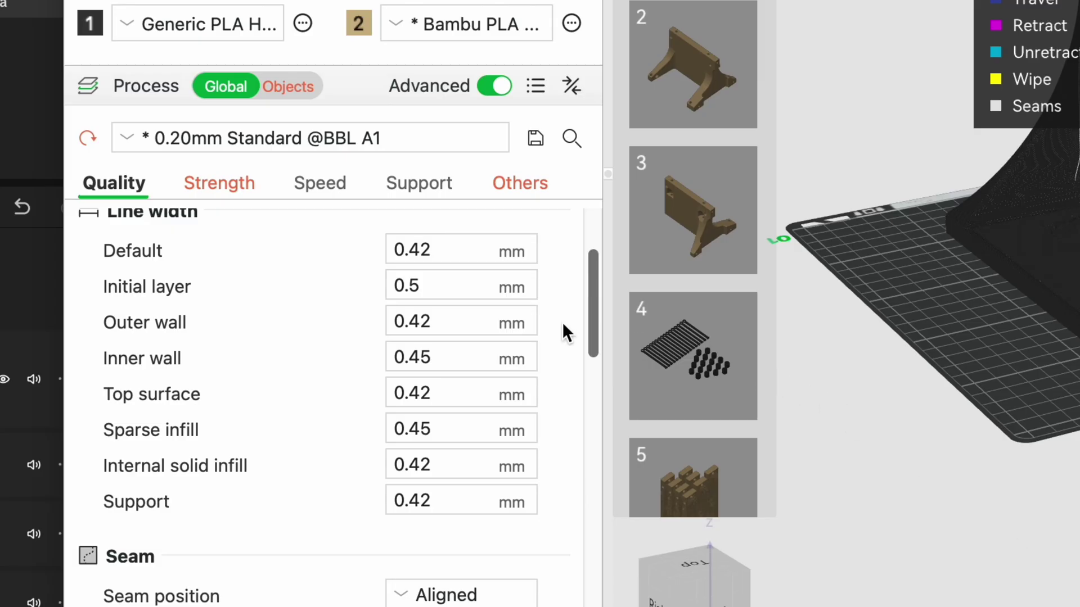
Set the process inner wall speed to 500 mm/s and the outer wall speed to 400 mm/s.
click(319, 184)
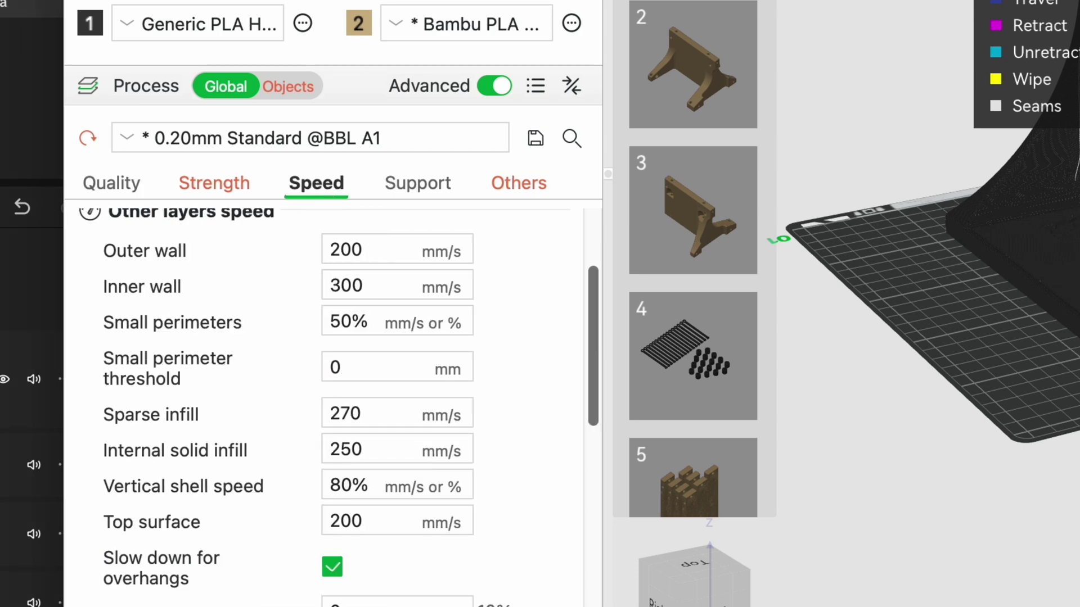
scroll(253, 309, up, 3)
scroll(253, 310, down, 2)
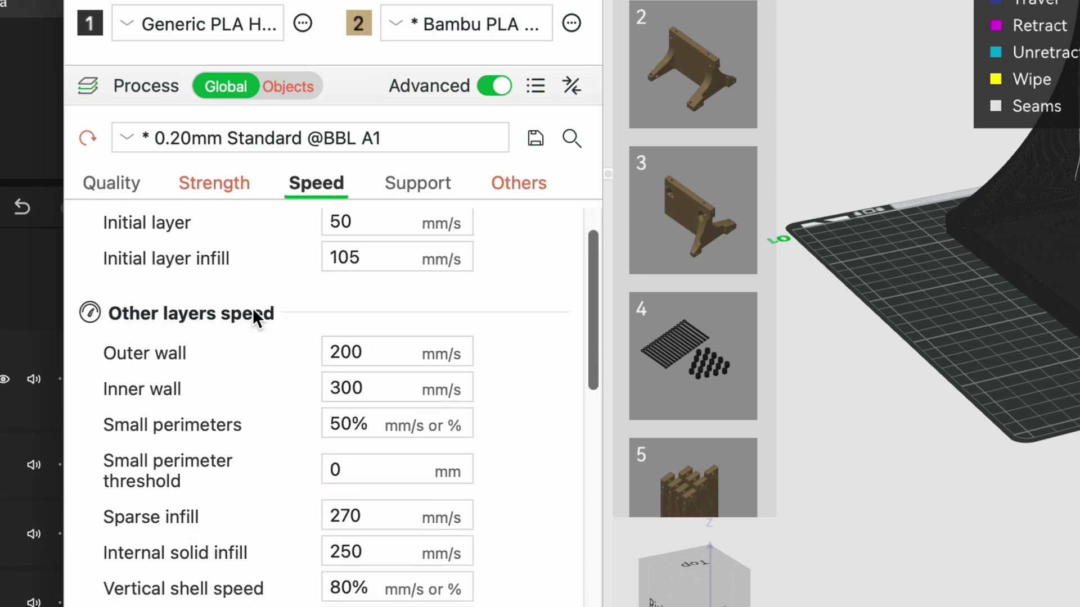
click(393, 360)
click(396, 387)
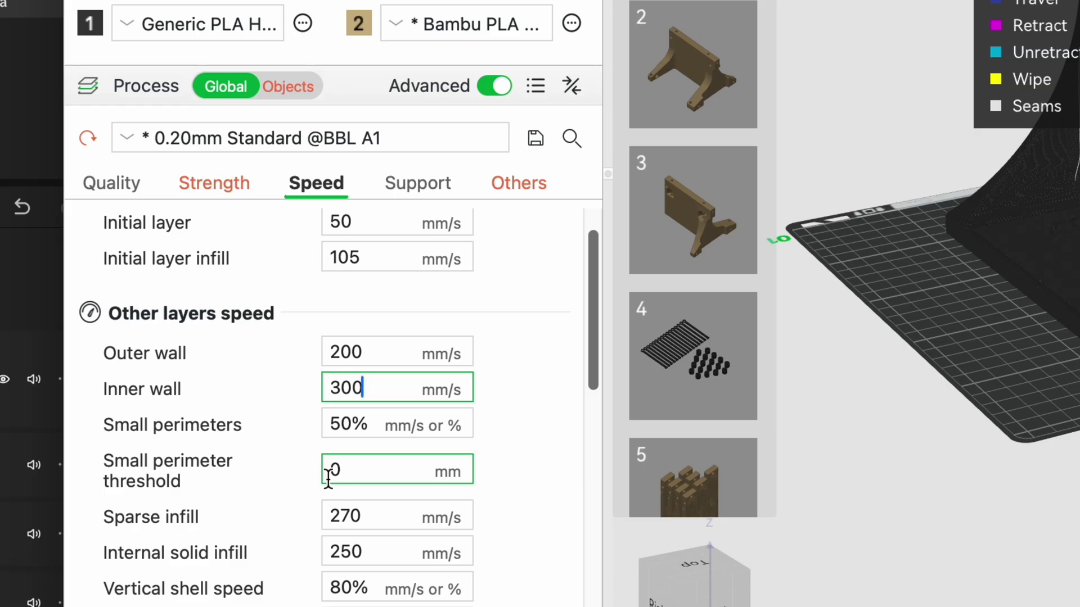
key(super+a)
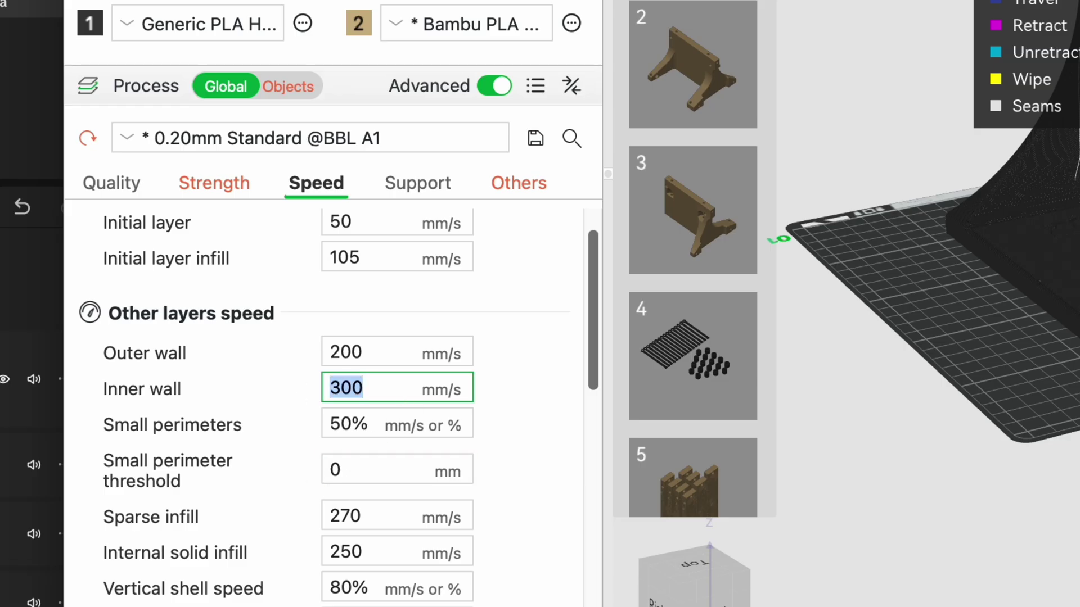
text(500)
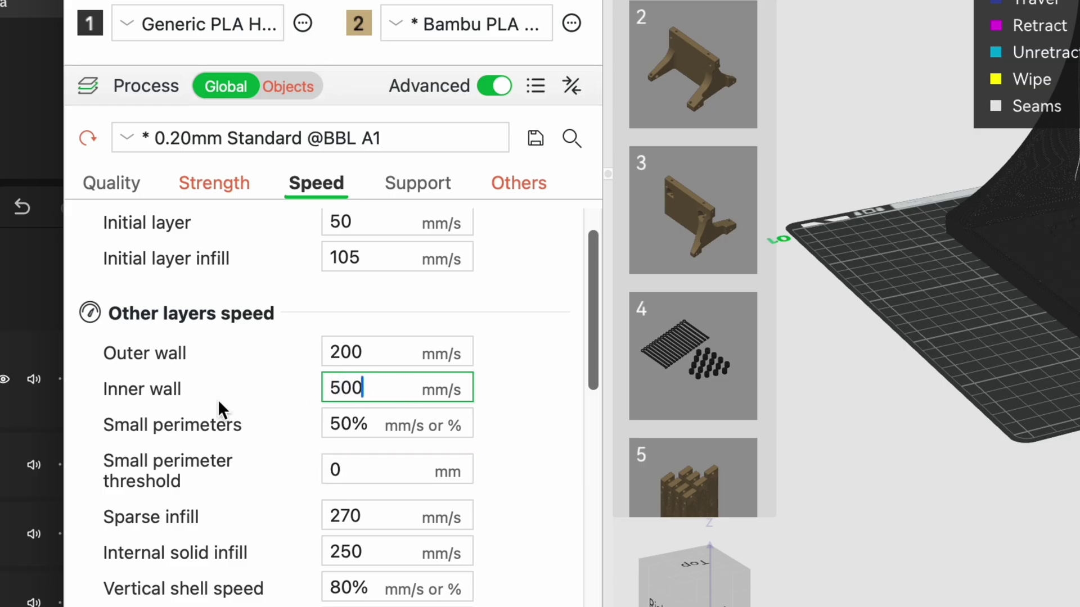
click(379, 353)
key(super+a)
text(400)
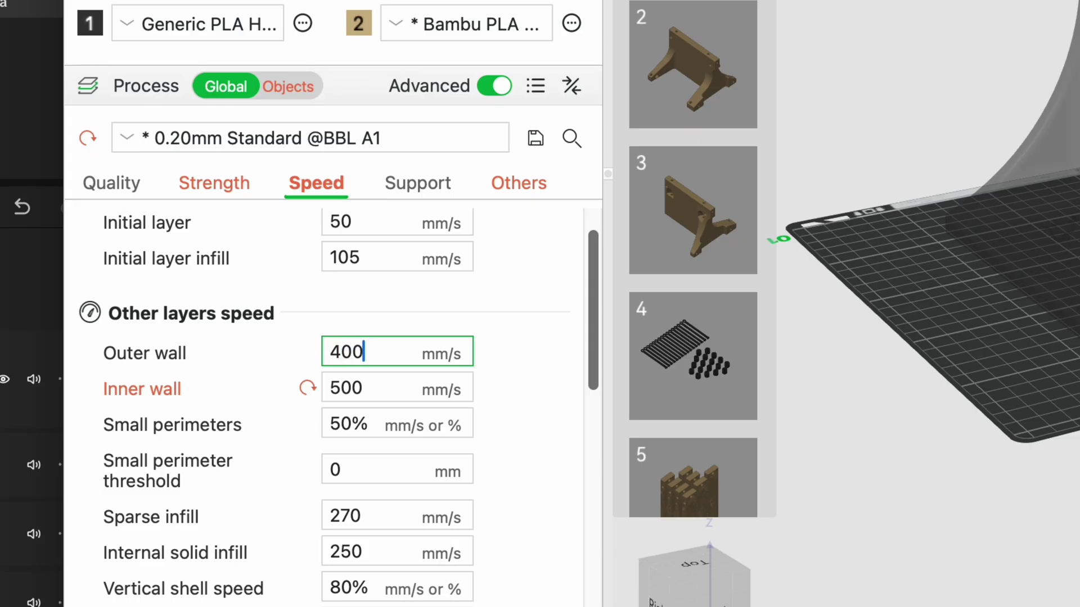
click(285, 331)
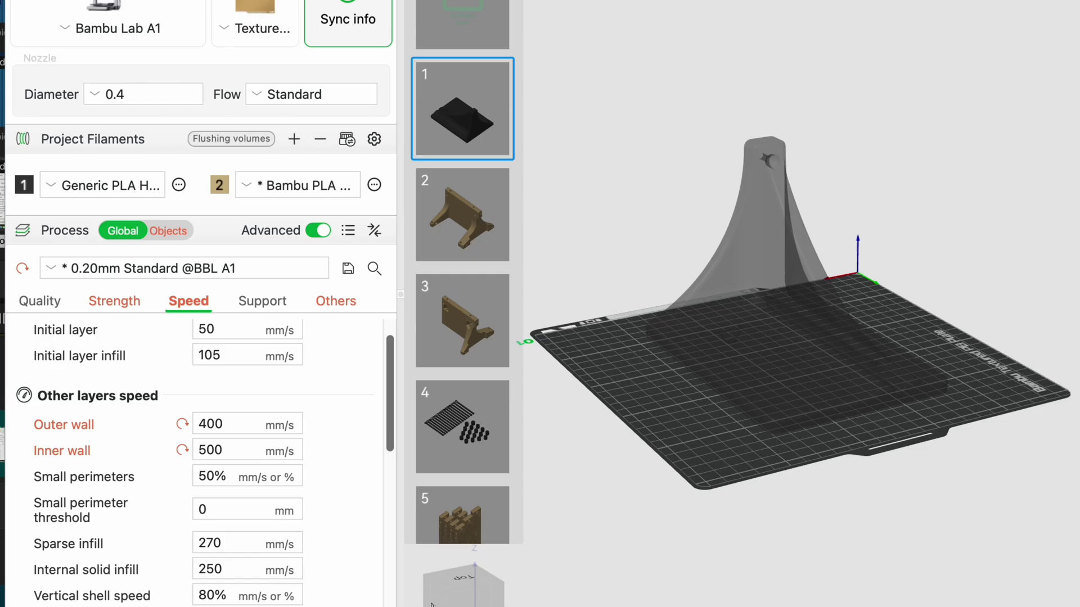
Edit filament 1's preset, keeping modified values, and replace max volumetric speed 18 with 30.
click(178, 186)
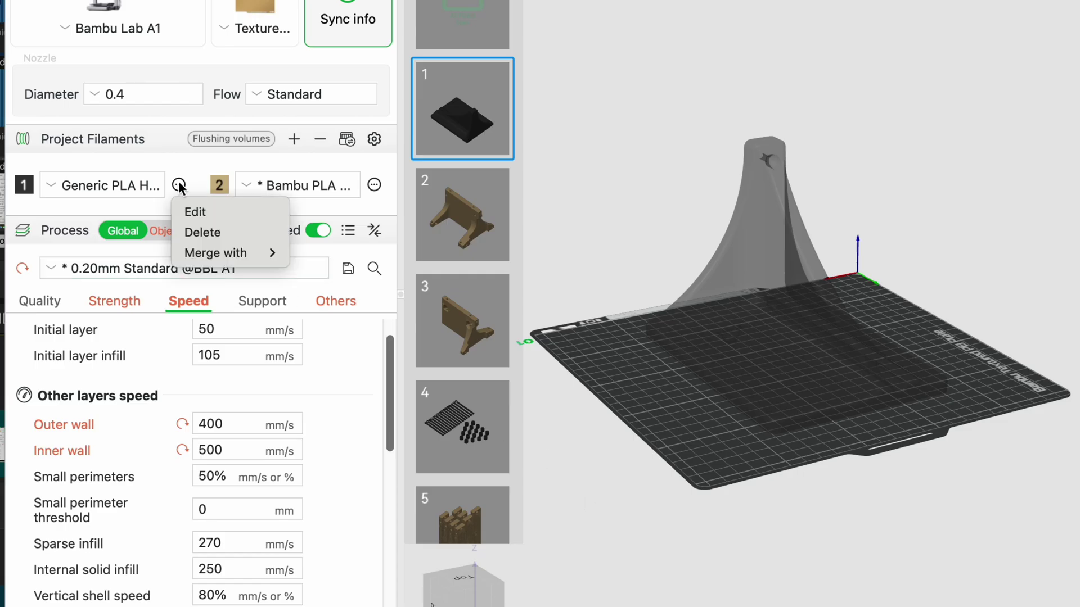
click(199, 211)
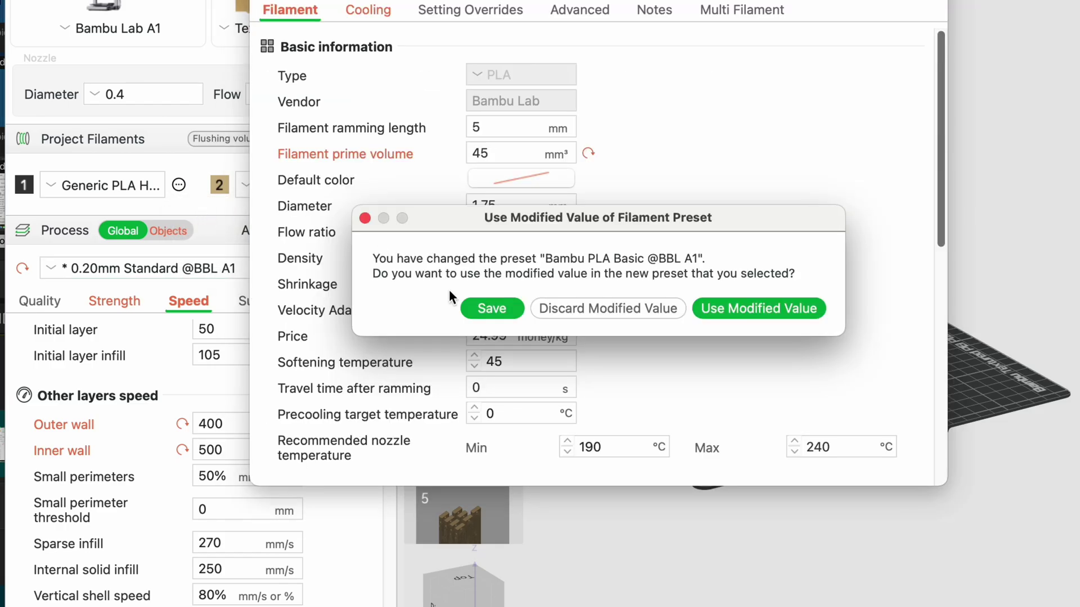
click(731, 307)
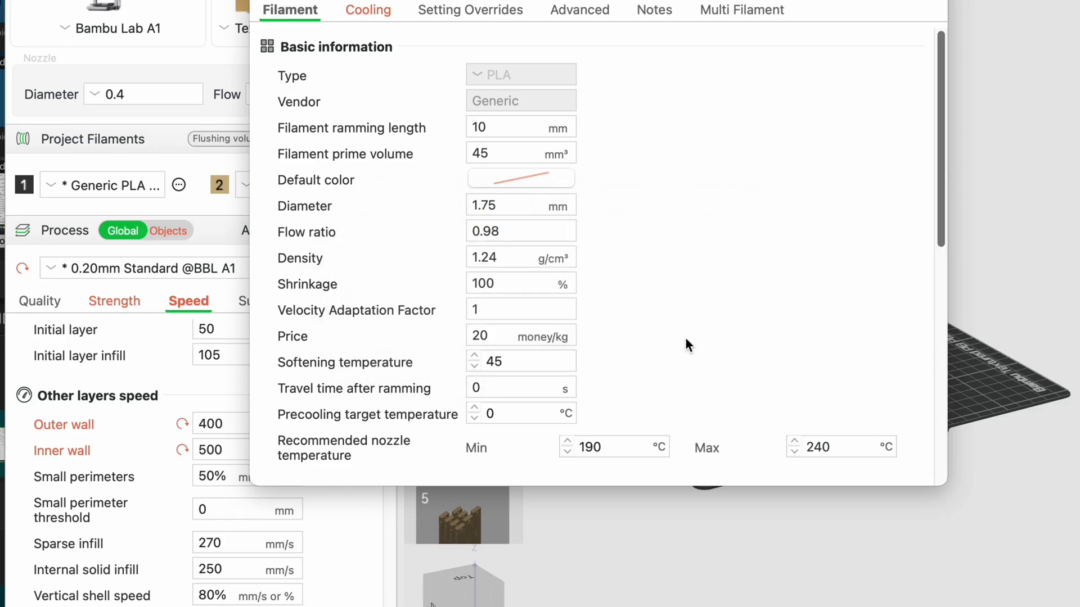
scroll(685, 336, down, 10)
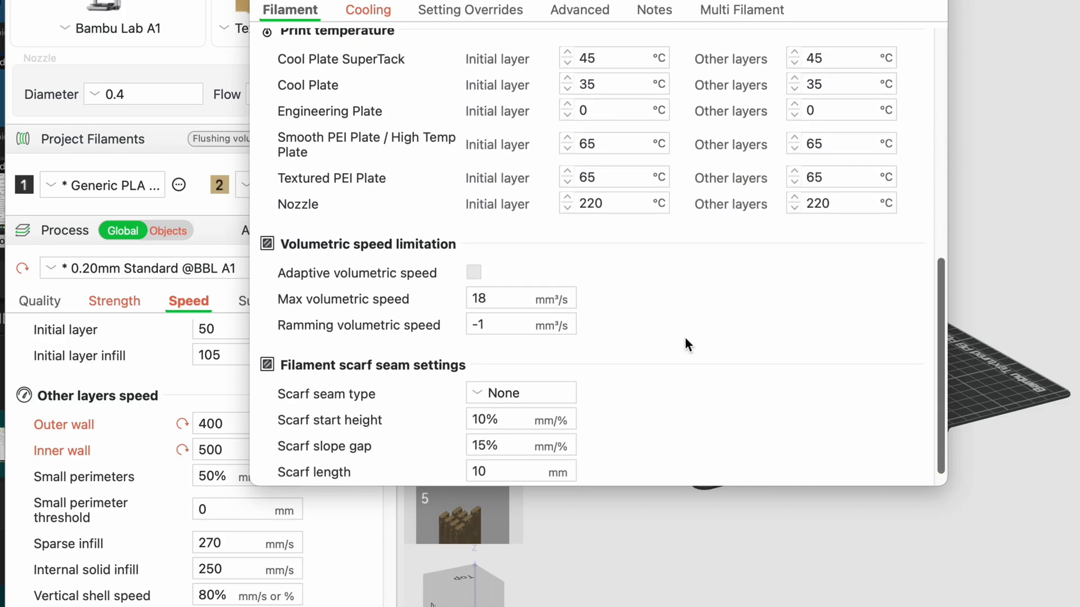
scroll(685, 340, down, 1)
click(544, 285)
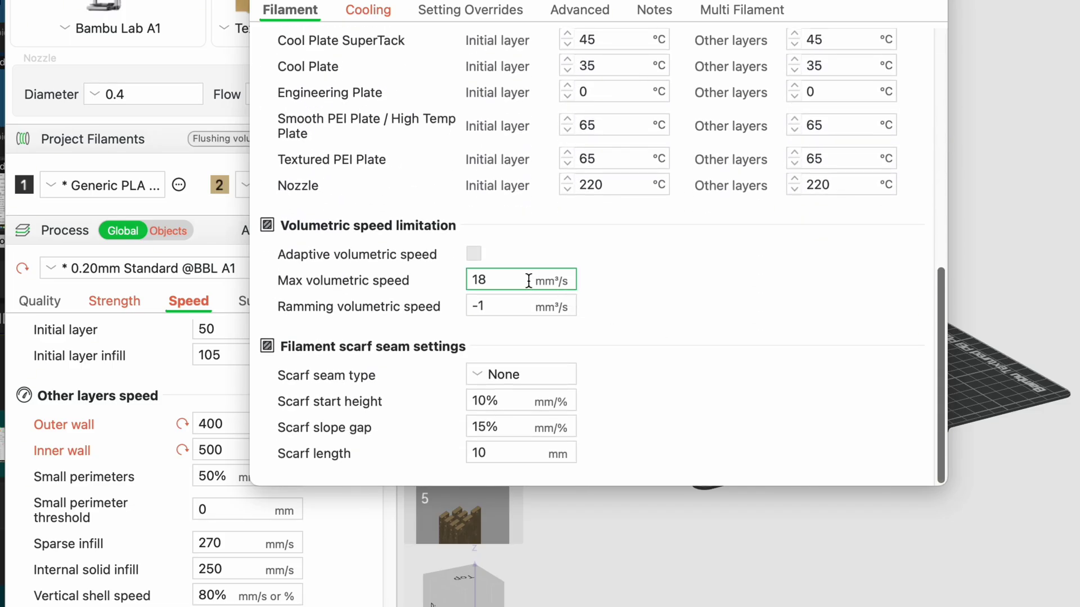
double_click(488, 281)
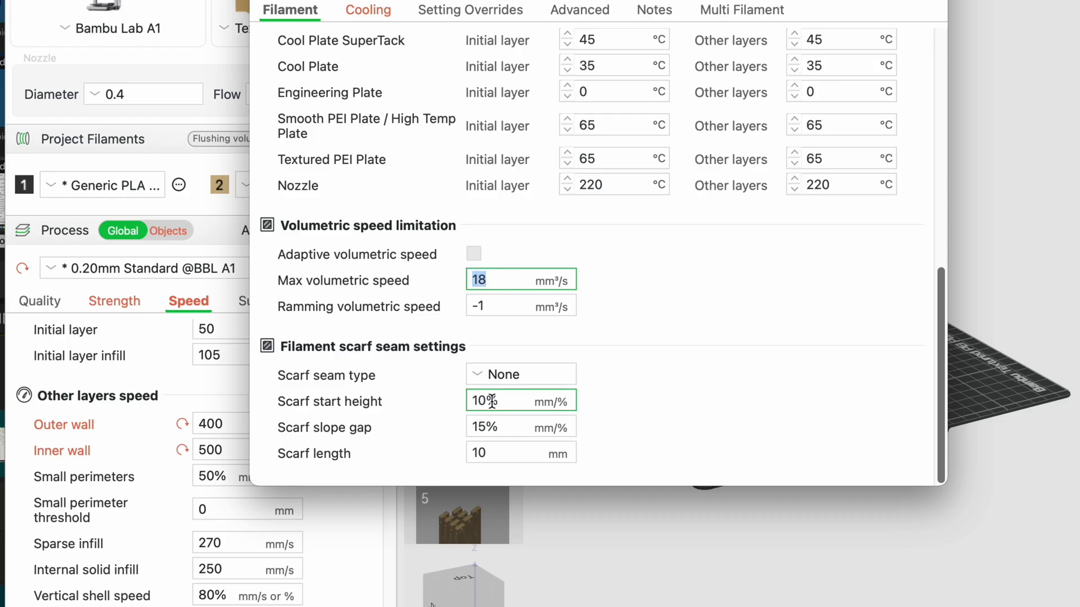
text(30)
Commit the 30 mm³/s volumetric speed, then browse the Max Flow Test preview images, ending on the first.
click(753, 336)
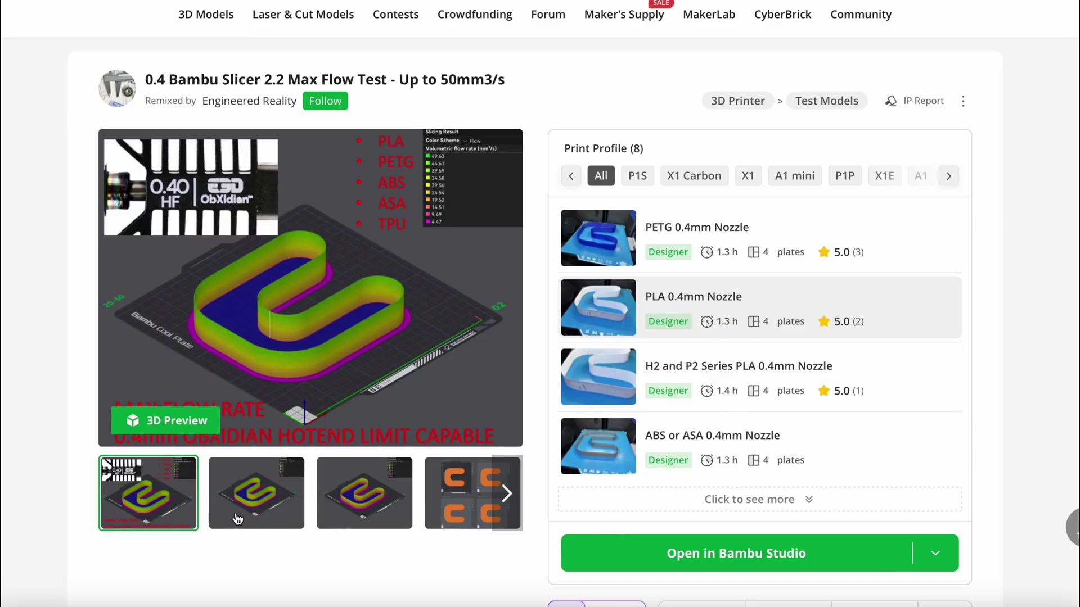
click(289, 502)
click(360, 496)
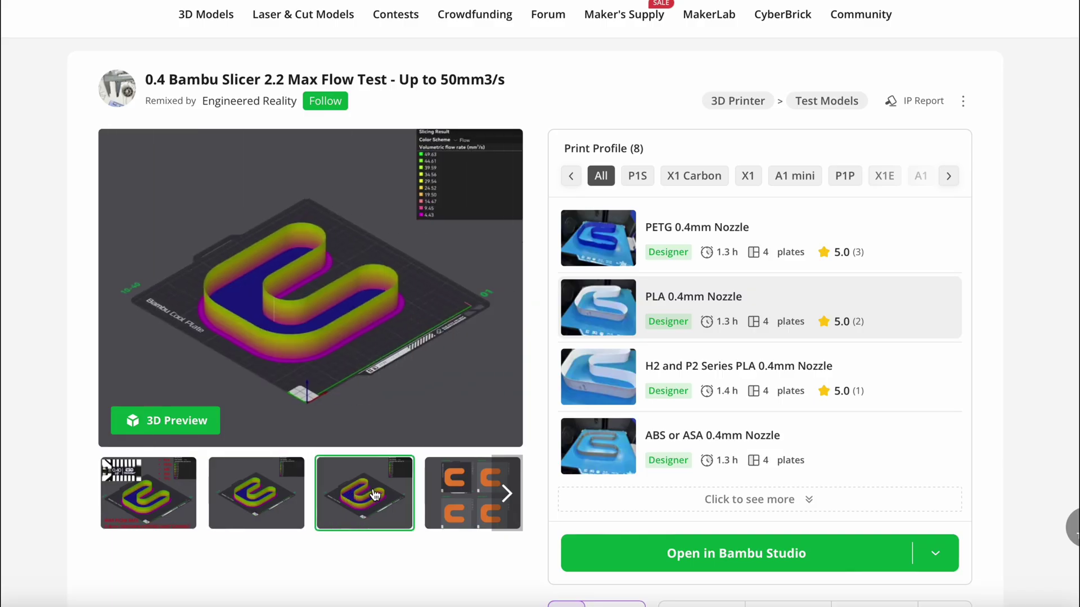
click(442, 498)
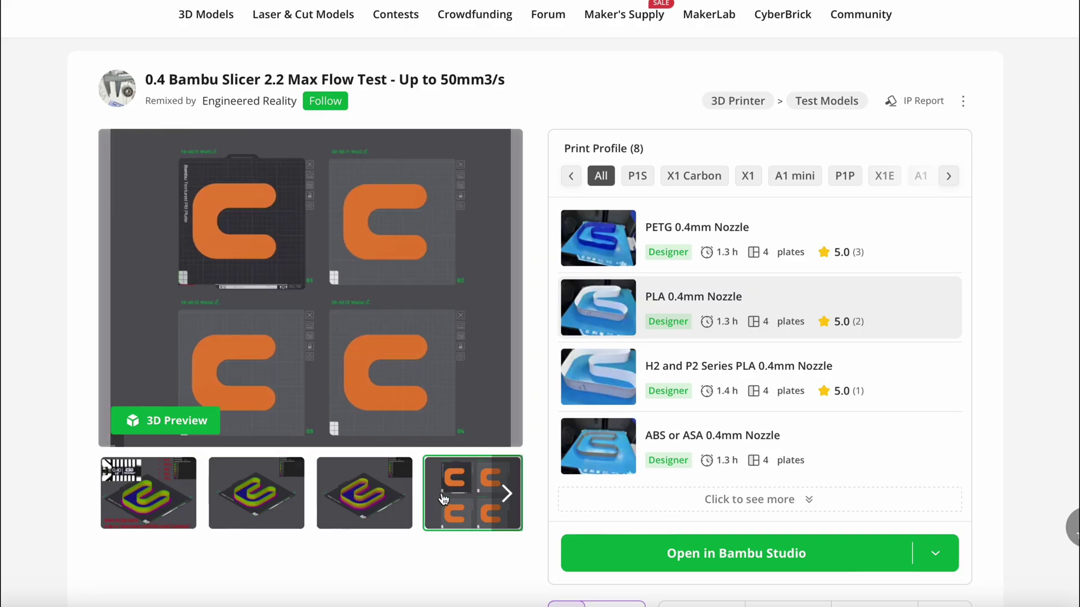
click(192, 498)
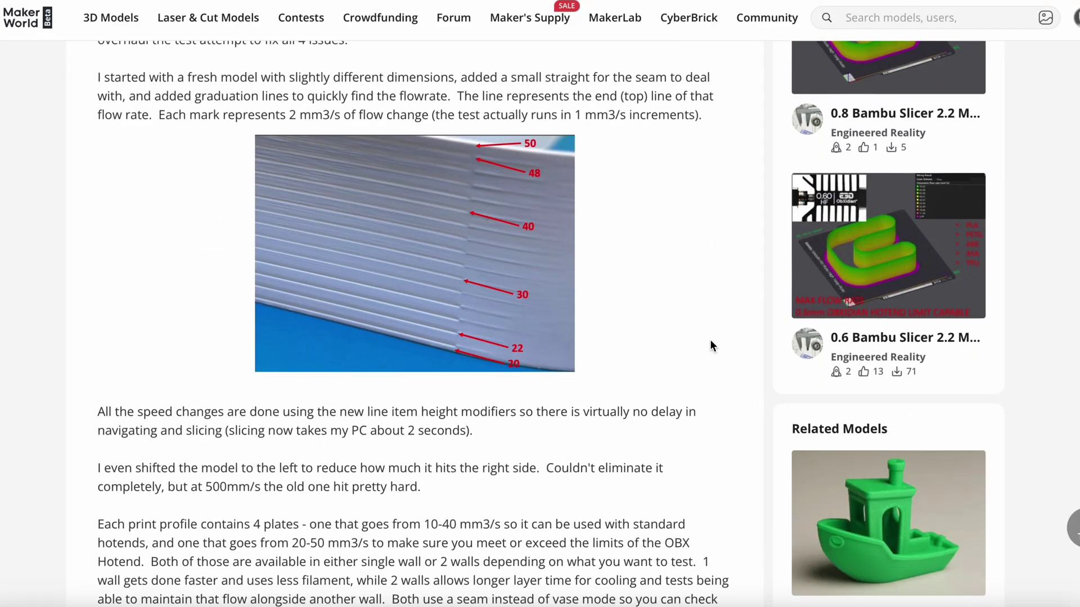
Scroll through the Max Flow Test description of its 2 mm³/s graduation marks.
scroll(710, 341, up, 2)
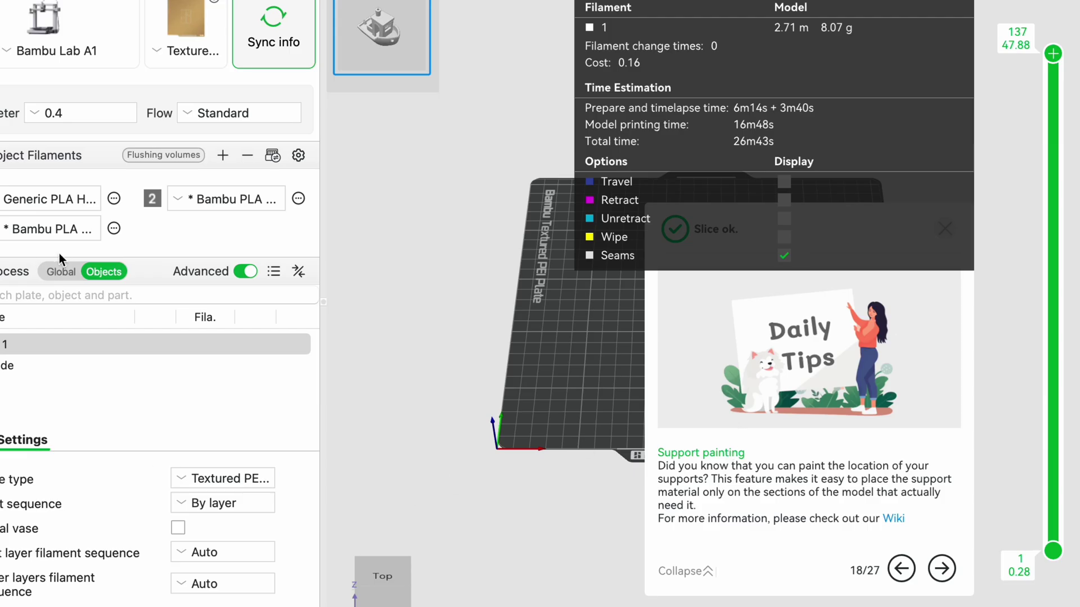
Change Generic PLA High Speed's max volumetric speed from 18 to 36 mm³/s and re-slice plate 1.
click(114, 226)
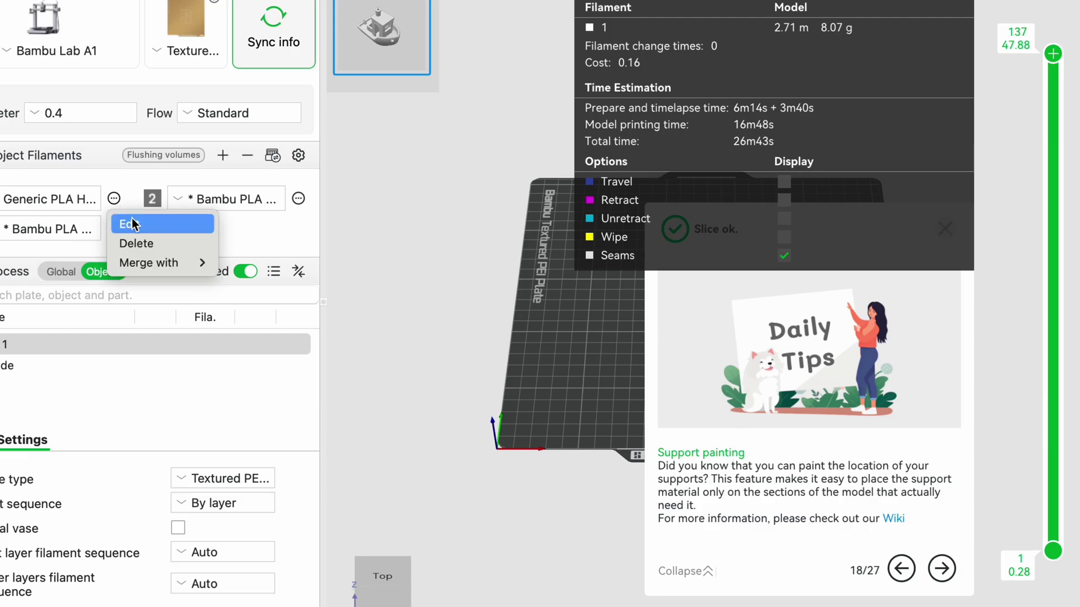
click(132, 221)
click(686, 314)
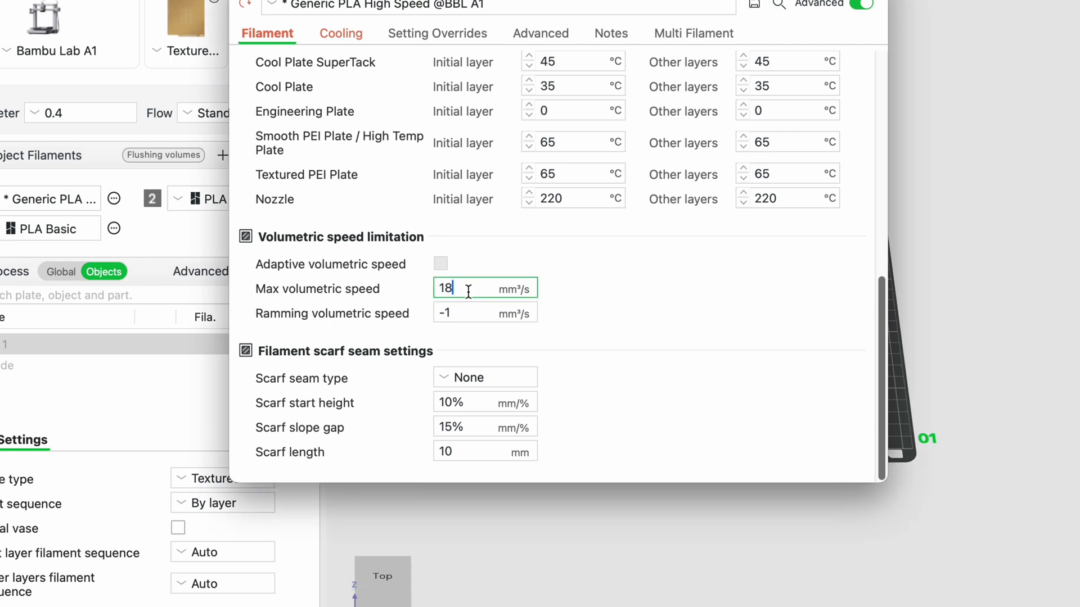
double_click(450, 288)
text(36)
key(Escape)
key(ctrl+r)
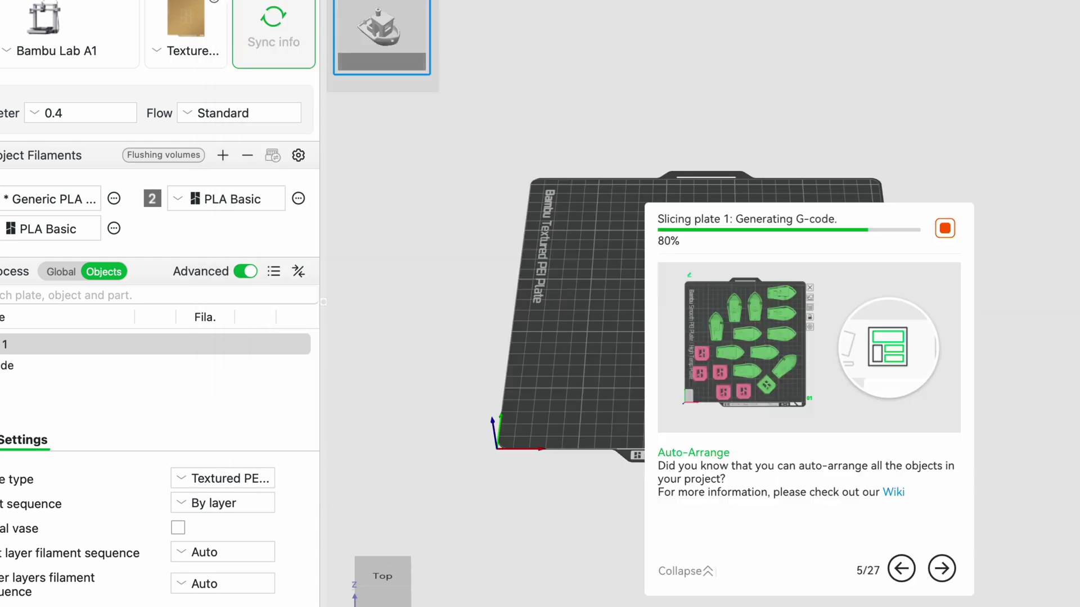